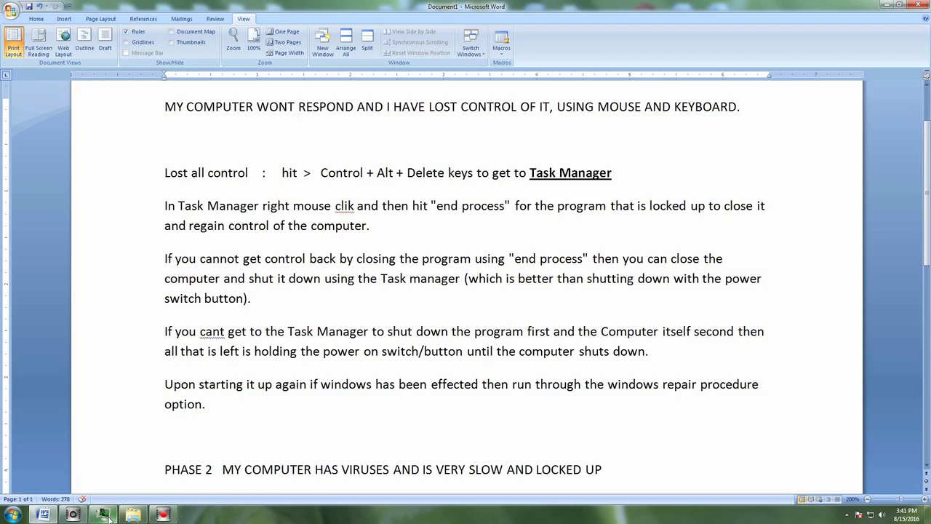
Step: Show processes from all users in Task Manager and view the Ctrl+Alt+Del shutdown options
mouse_move(104, 517)
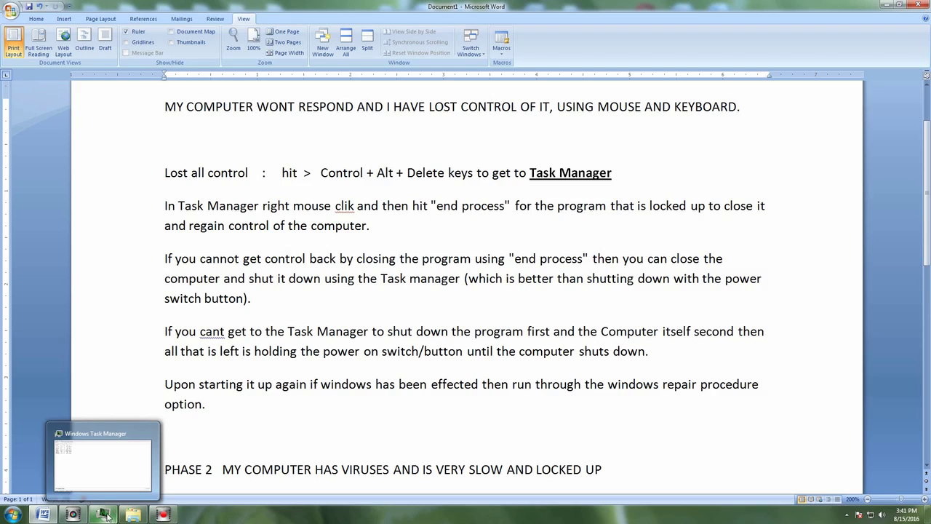
click(104, 515)
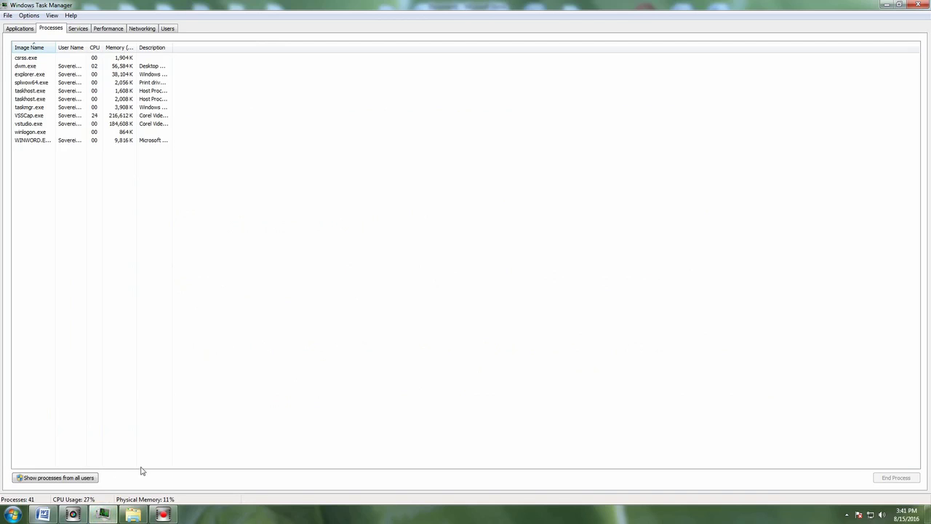
click(43, 479)
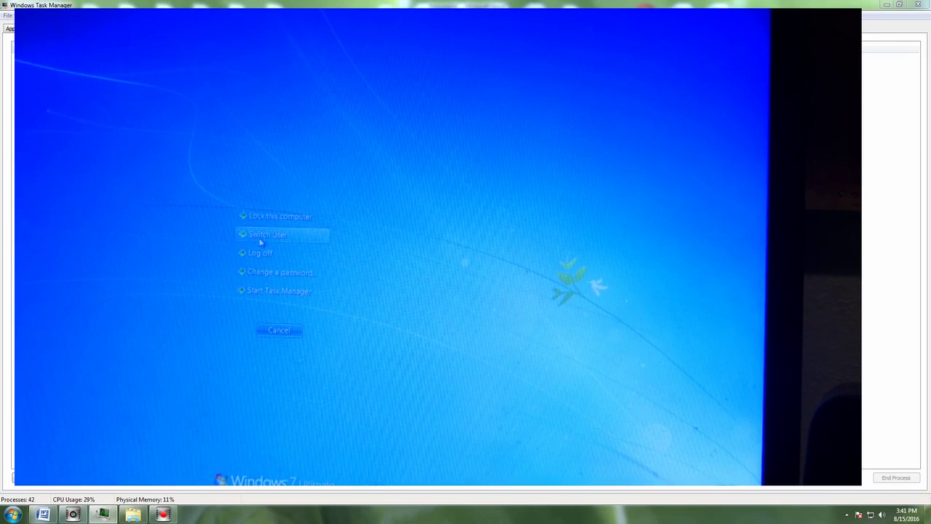
click(278, 334)
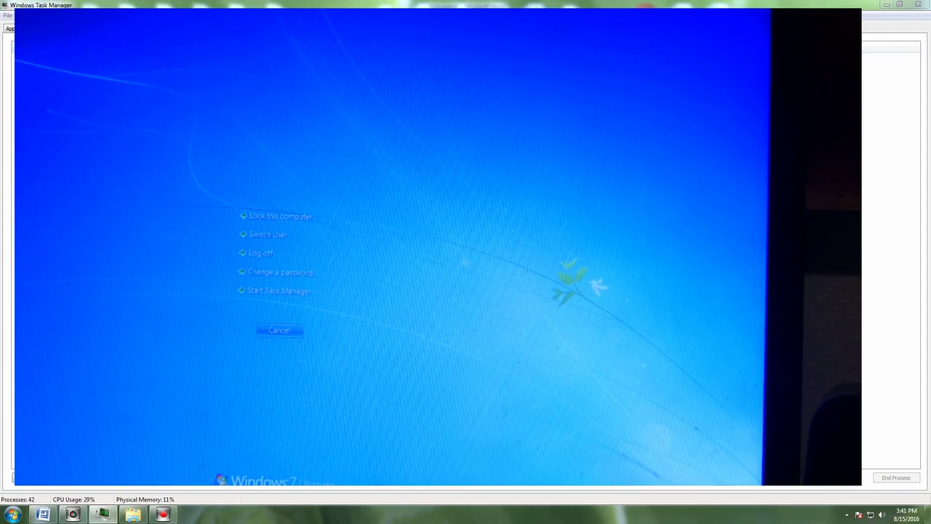
click(733, 480)
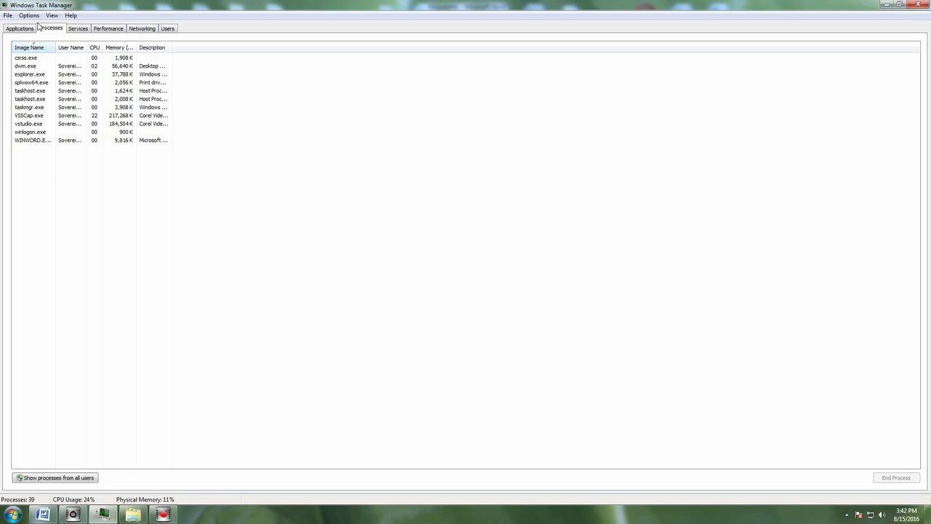
click(12, 31)
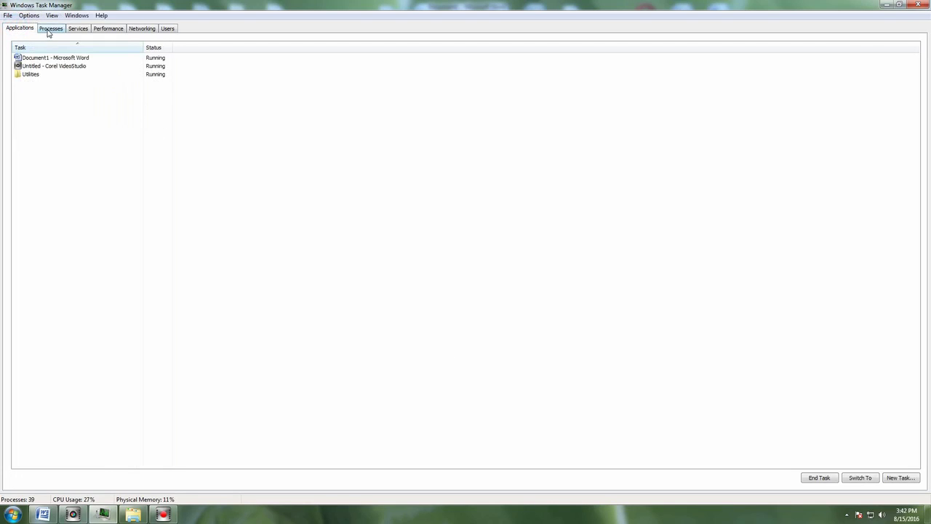
click(48, 33)
click(78, 29)
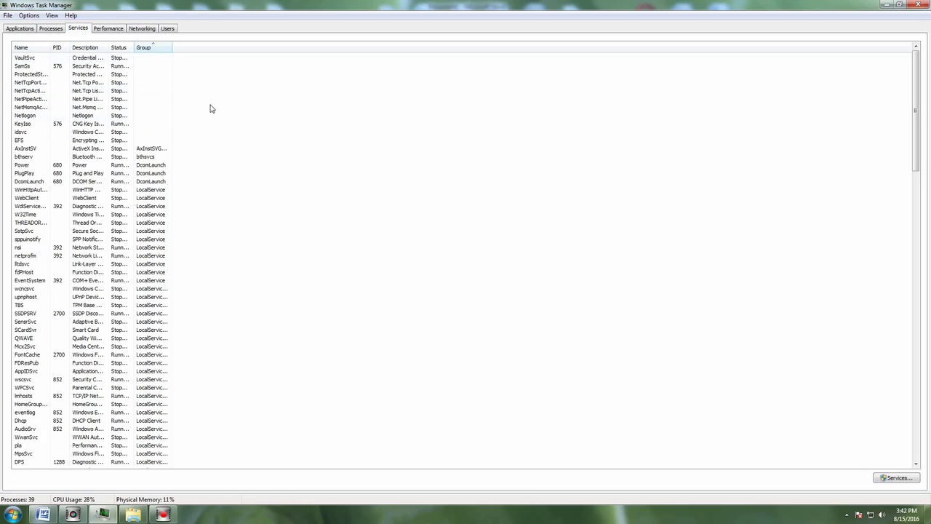
click(107, 29)
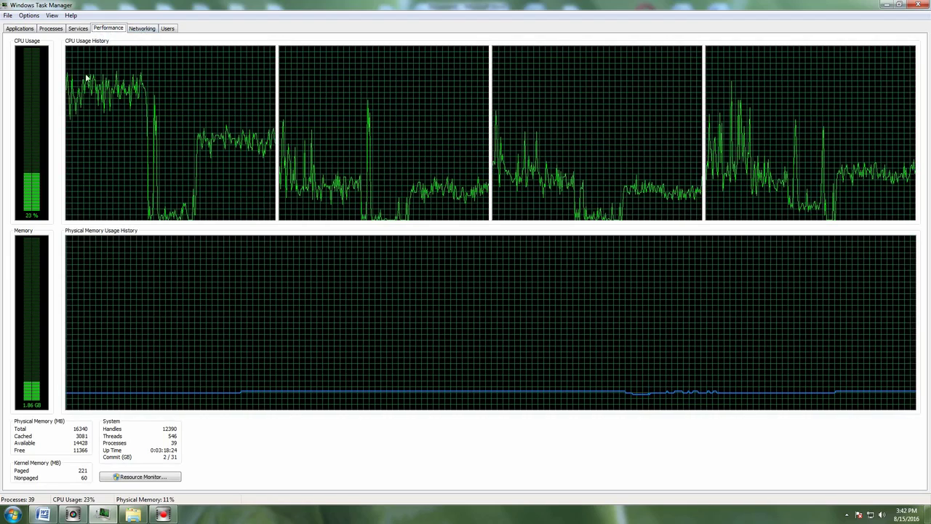
click(142, 29)
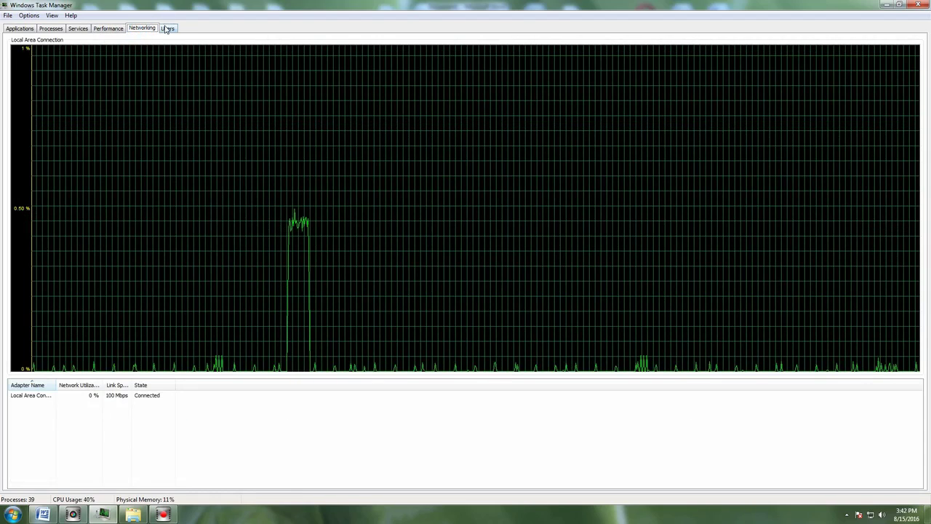
click(166, 29)
click(54, 30)
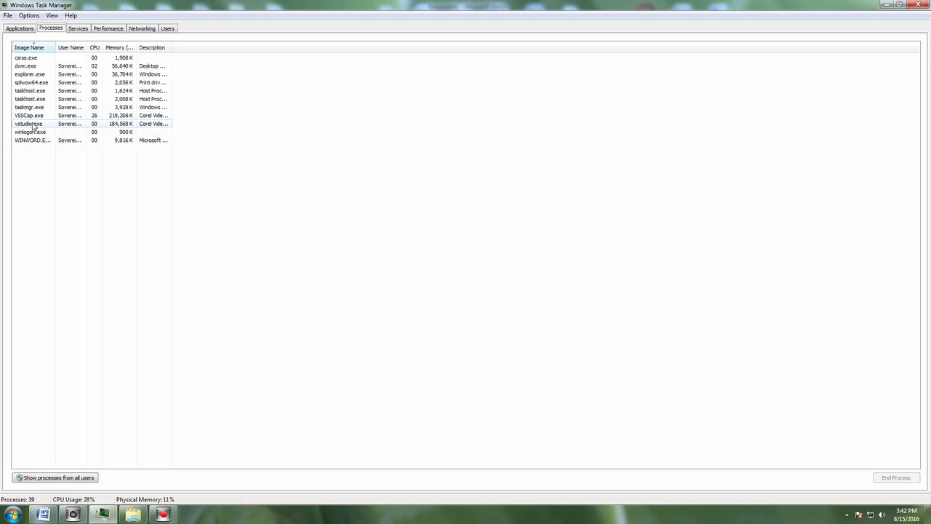
Step: Review End Process Tree for vstudio.exe without ending it, then return to the Word notes
right_click(33, 127)
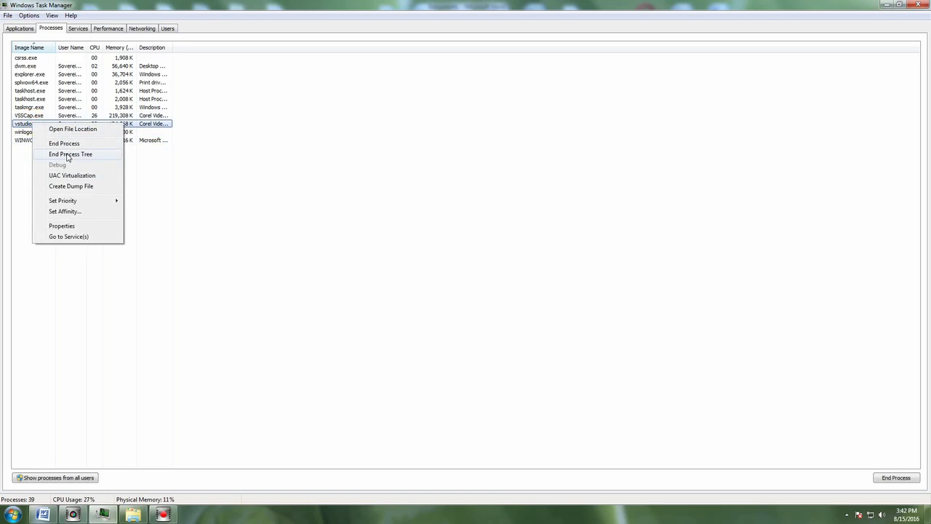
click(24, 125)
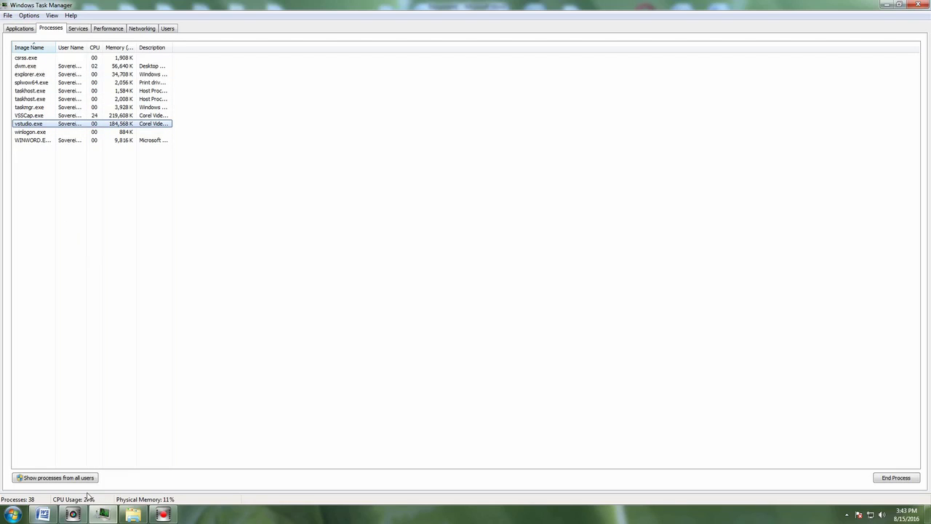
mouse_move(103, 514)
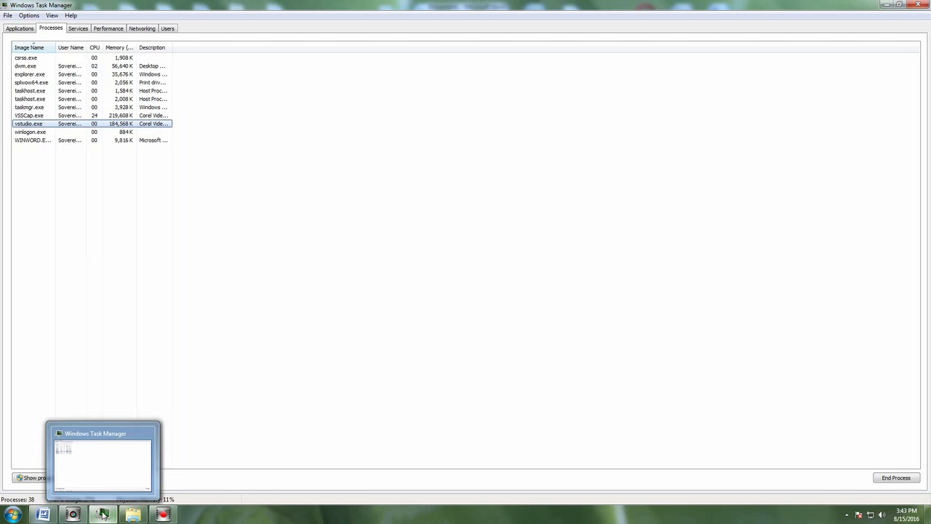
click(157, 296)
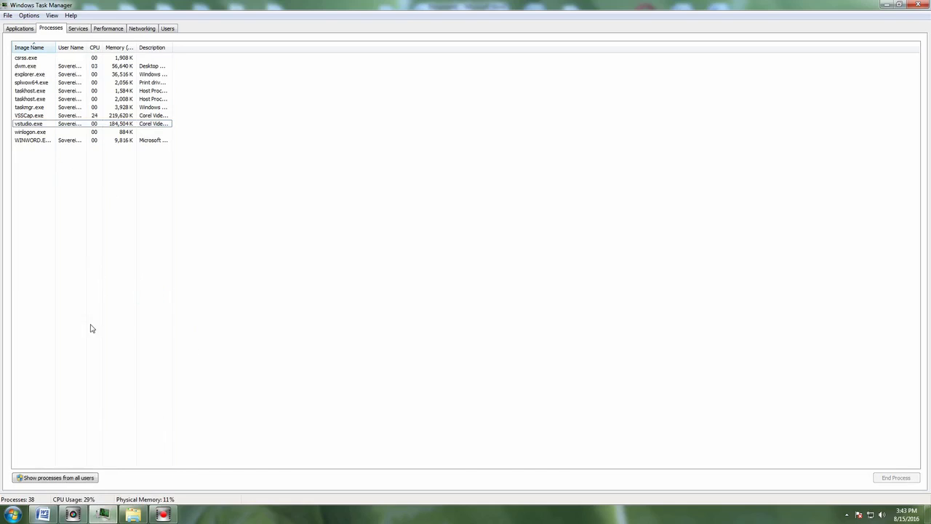
click(43, 513)
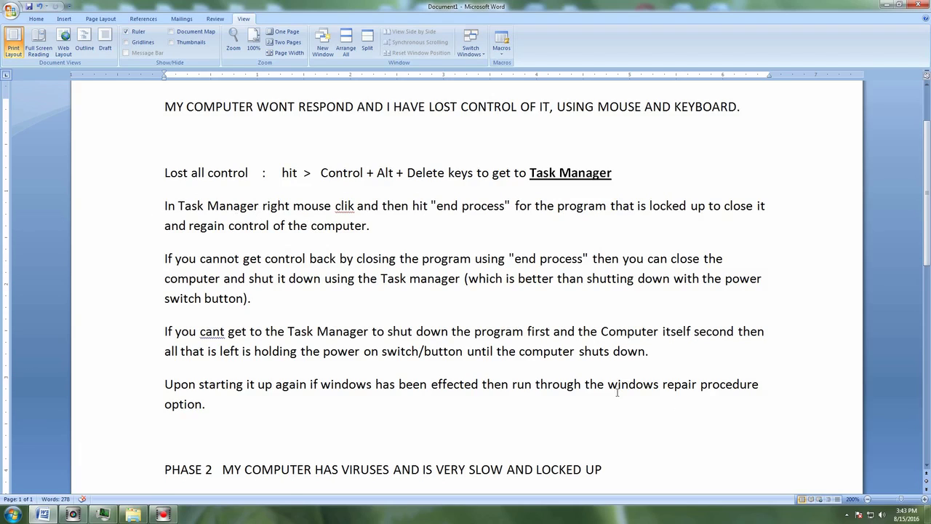
Step: Select the phrase 'windows repair procedure' in the restart paragraph
drag(608, 387, 769, 384)
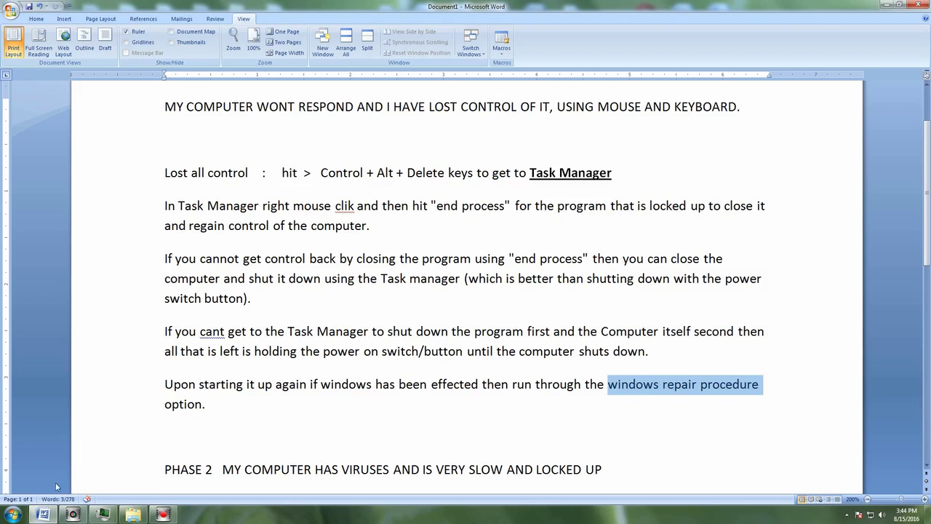
click(13, 514)
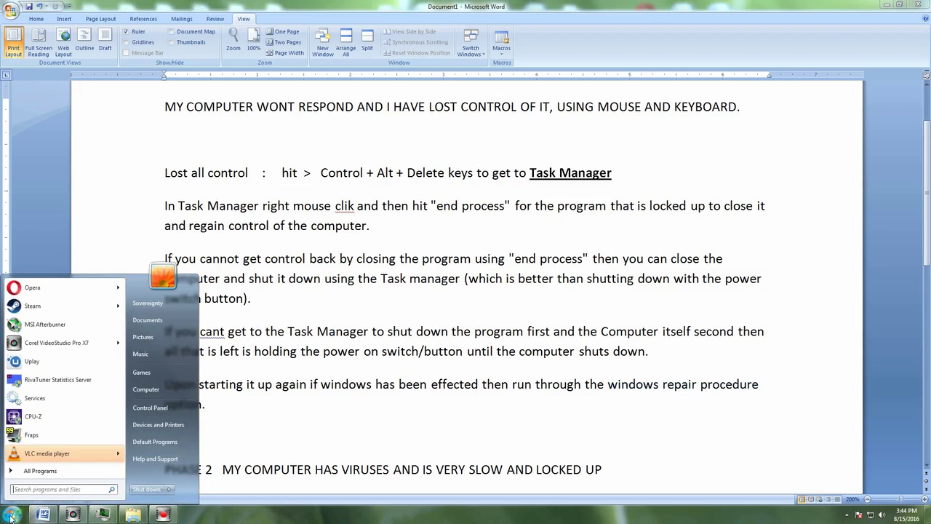
click(36, 472)
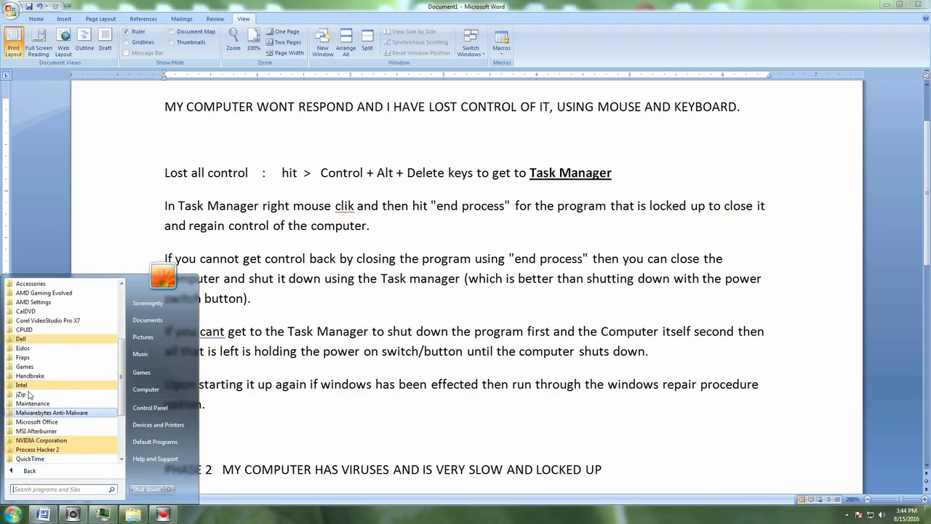
click(32, 284)
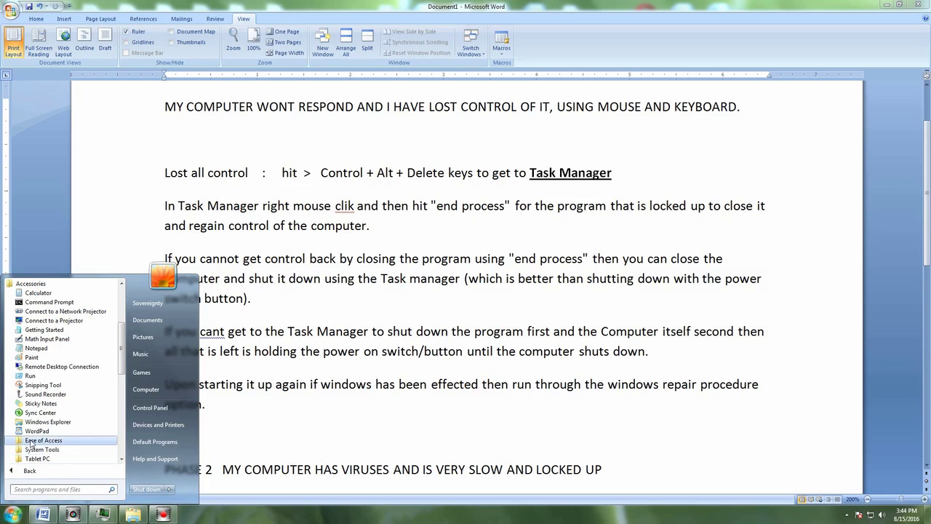
click(54, 449)
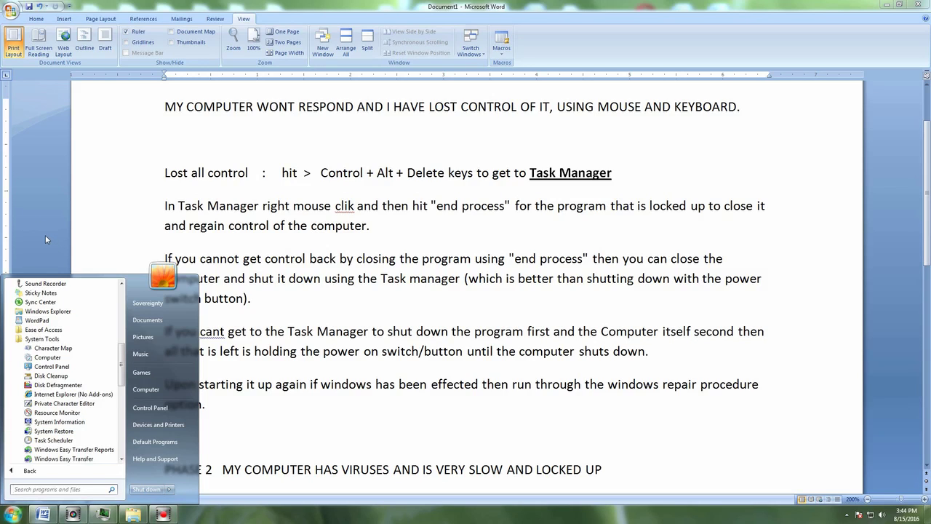
click(256, 498)
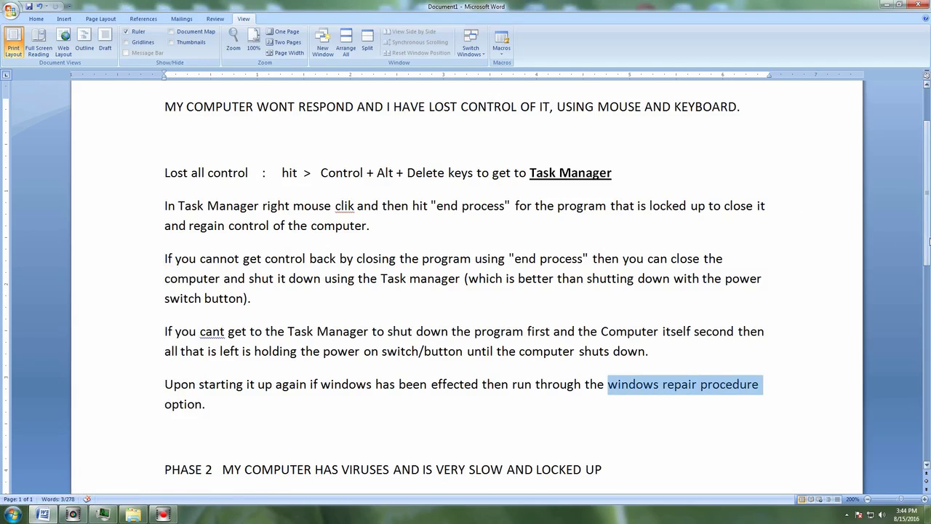
Step: Scroll the Word notes down to the PHASE 2 virus section
drag(928, 242, 928, 347)
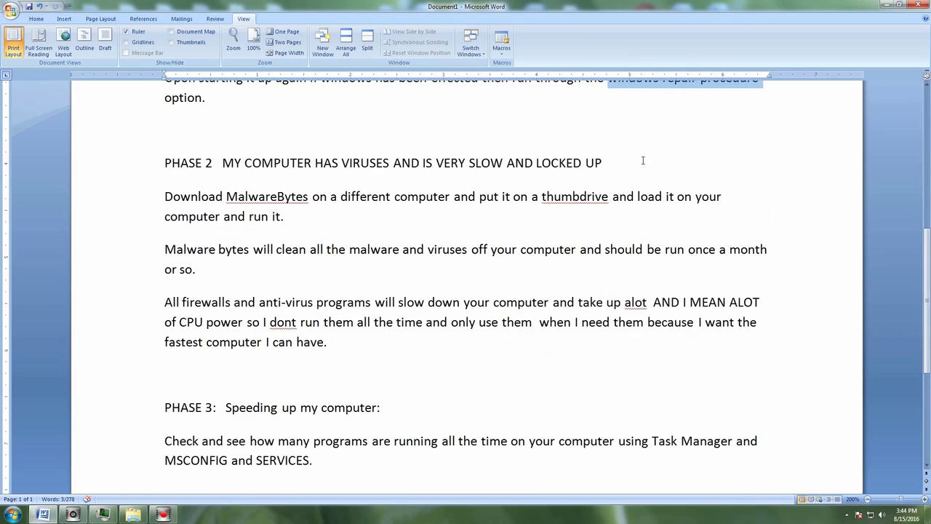
click(13, 515)
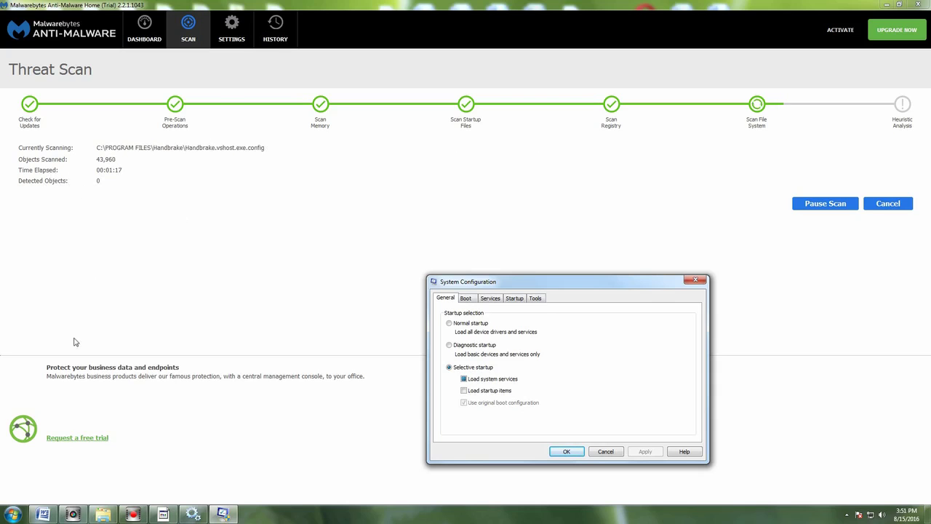
Step: Switch back to the Word virus notes while the Malwarebytes scan keeps running
click(43, 514)
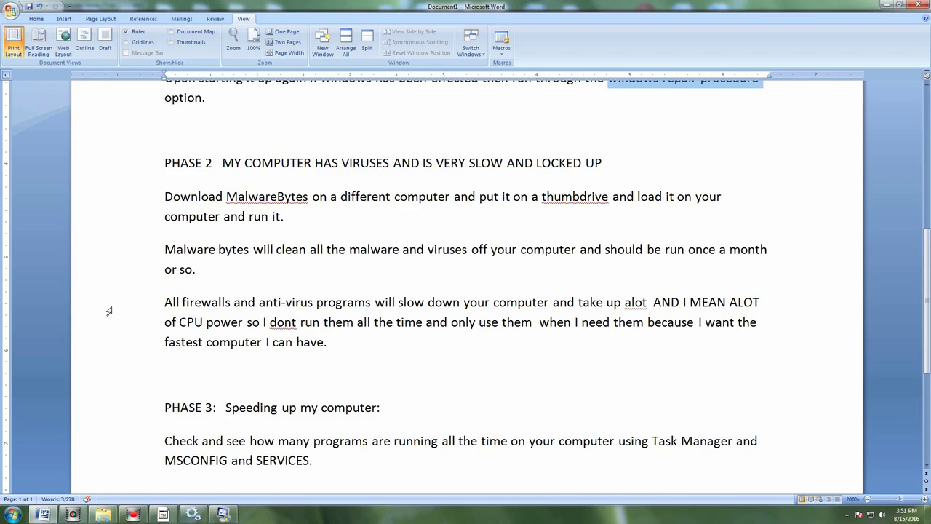
click(157, 301)
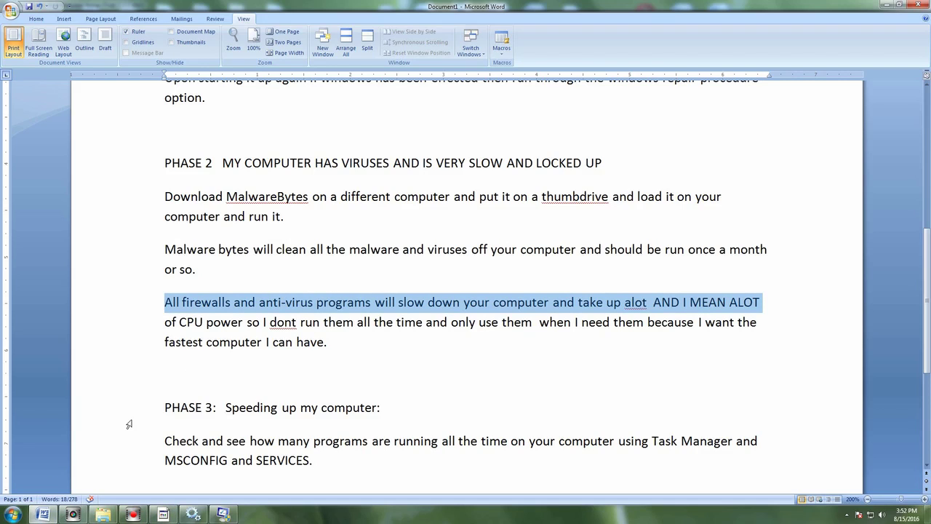
key(Right)
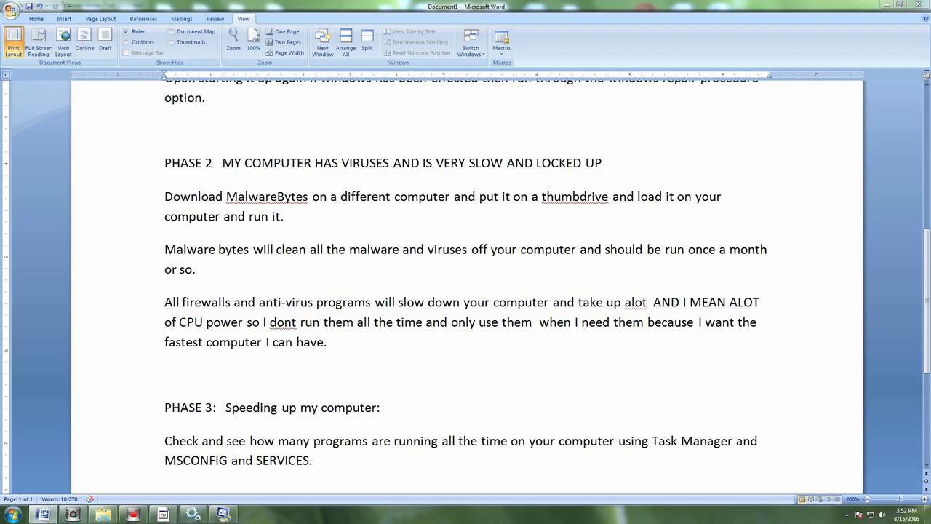
key(ctrl+shift+Escape)
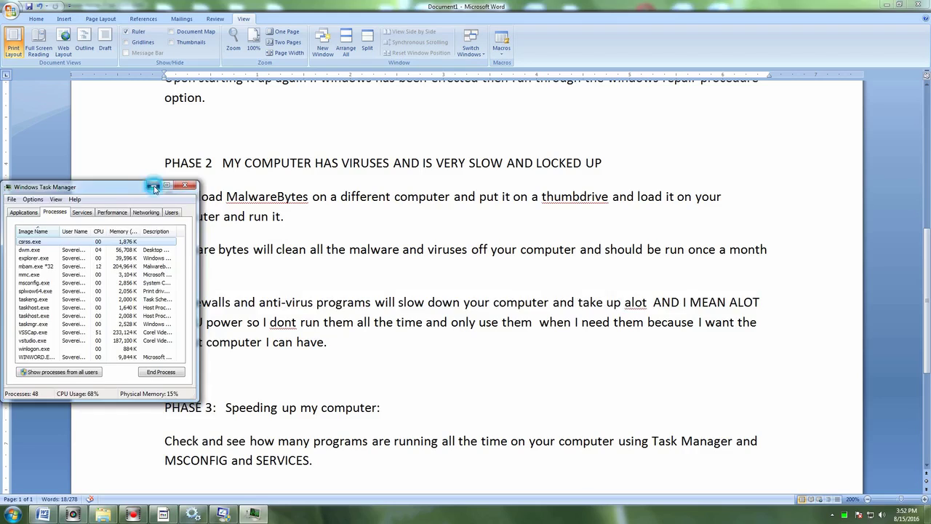
click(153, 185)
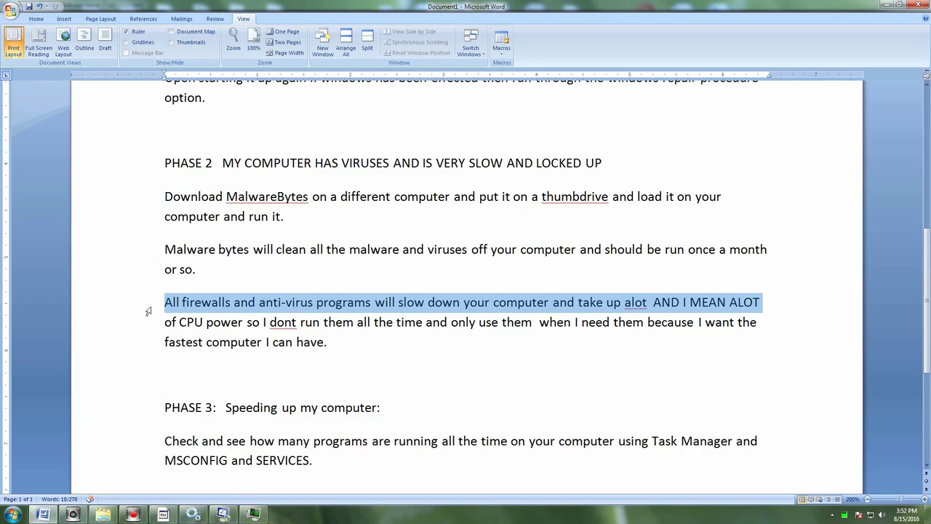
scroll(139, 356, down, 2)
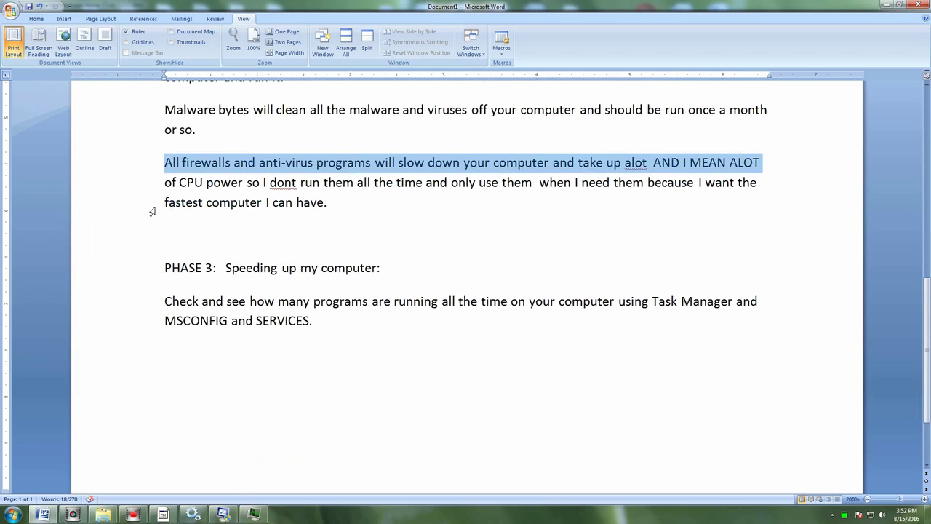
scroll(107, 215, up, 1)
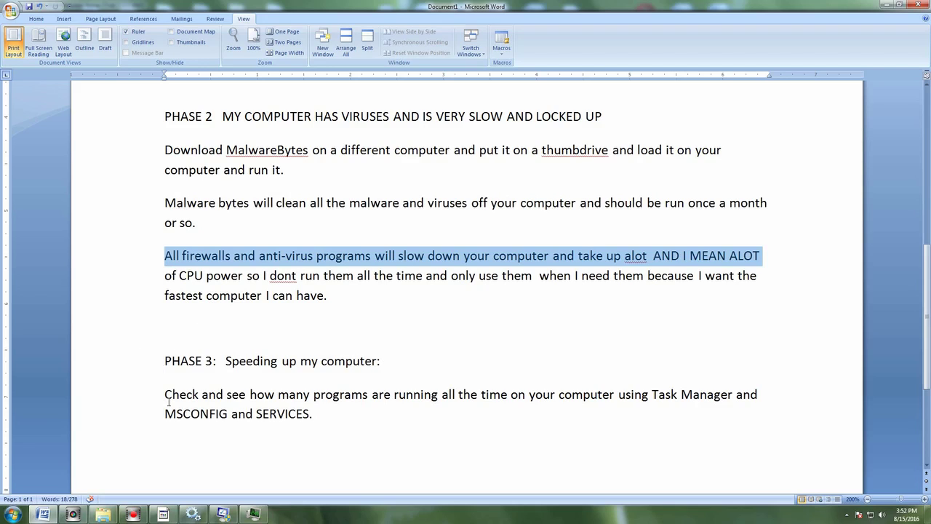
Step: Launch Services from a Start search for 'services' and maximize its window
click(12, 516)
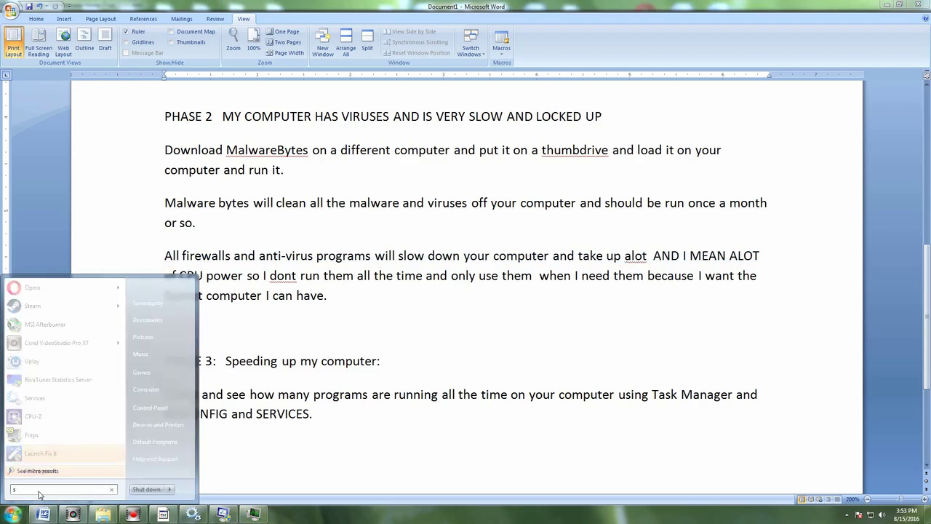
text(services)
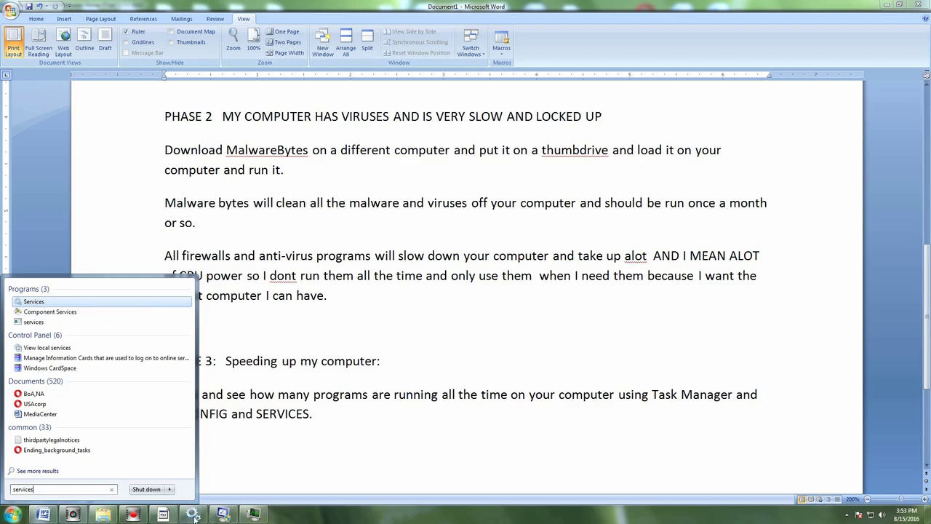
key(Return)
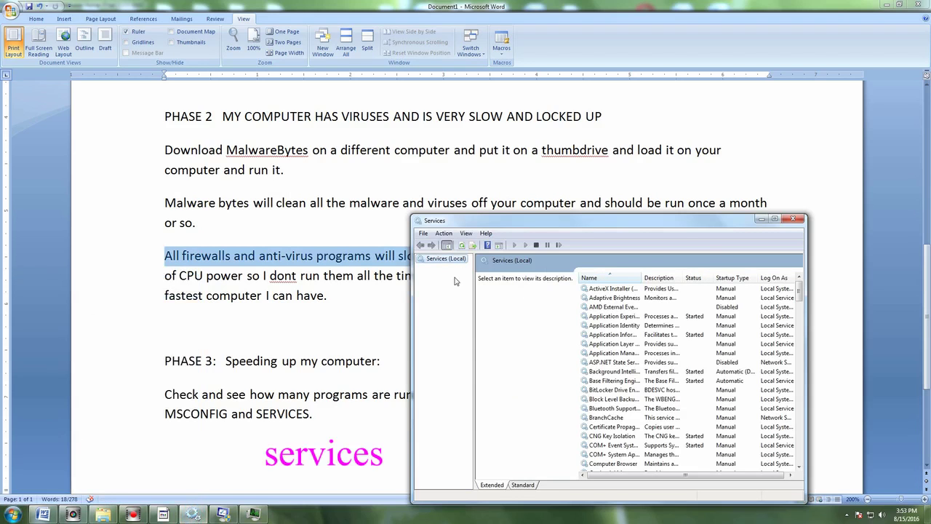
drag(666, 226, 539, 107)
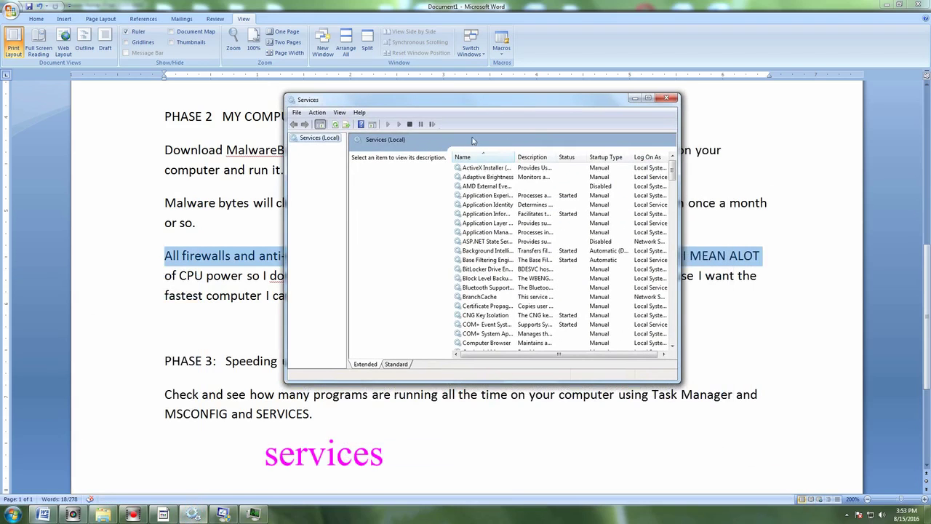
click(649, 99)
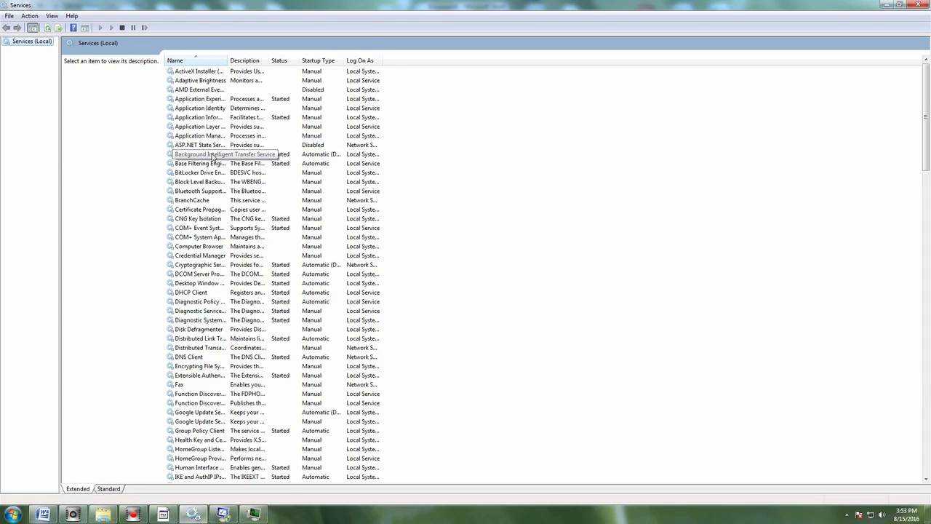
Step: Select Background Intelligent Transfer Service to read its description
click(212, 156)
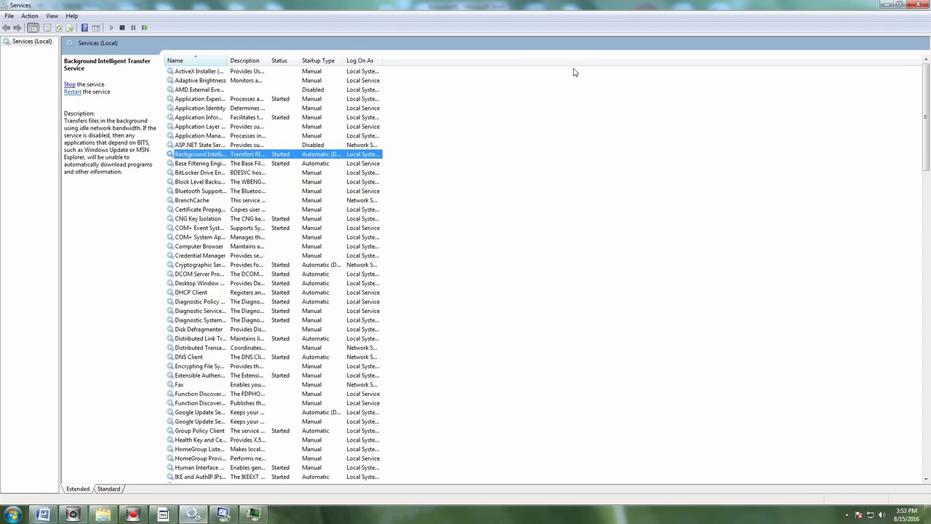
Step: Close Services, launch msconfig, and move the System Configuration dialog up and left
click(915, 5)
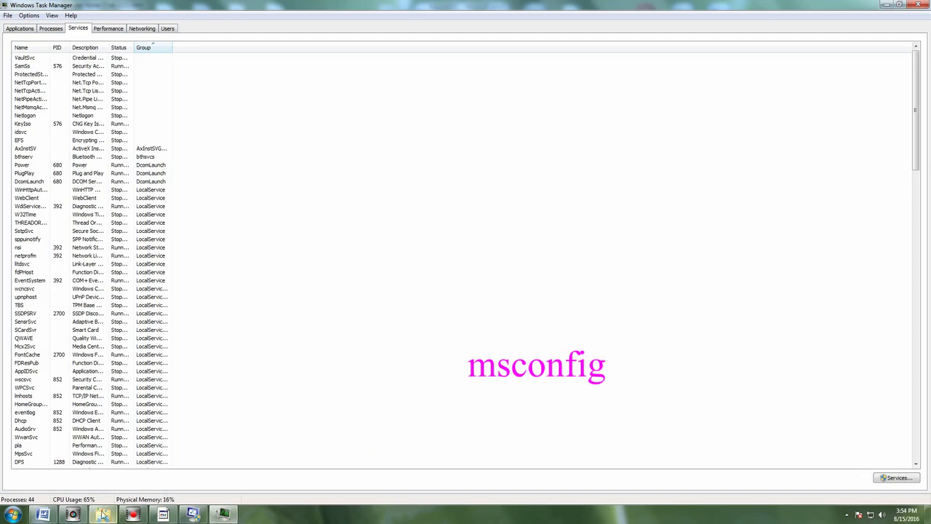
click(12, 514)
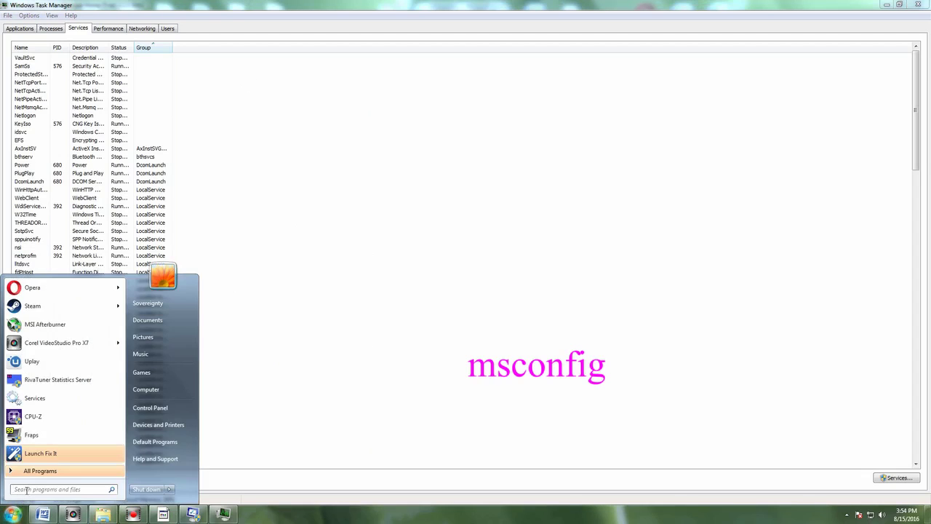
text(ms)
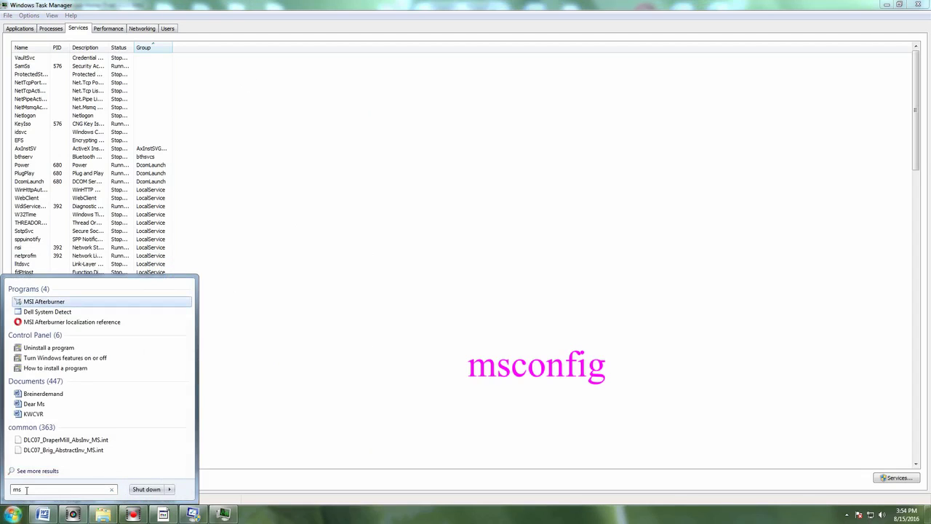
text(config)
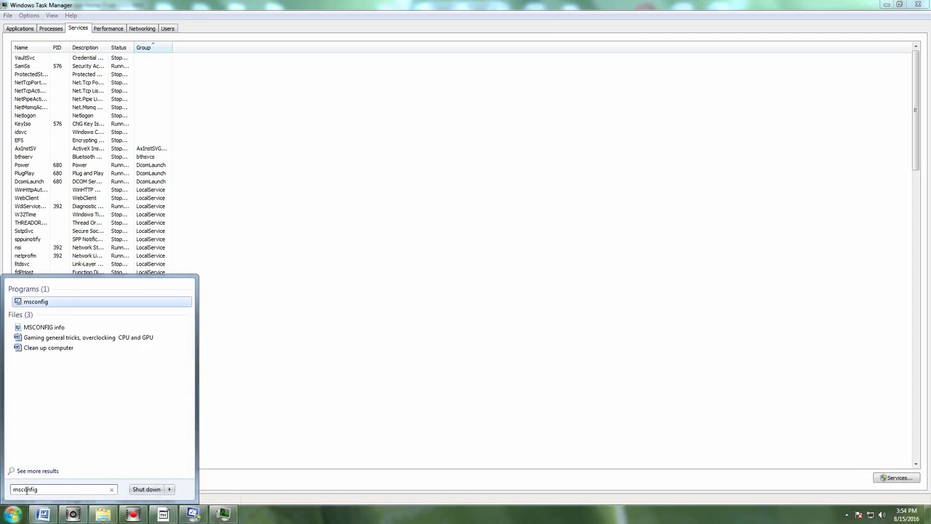
click(37, 302)
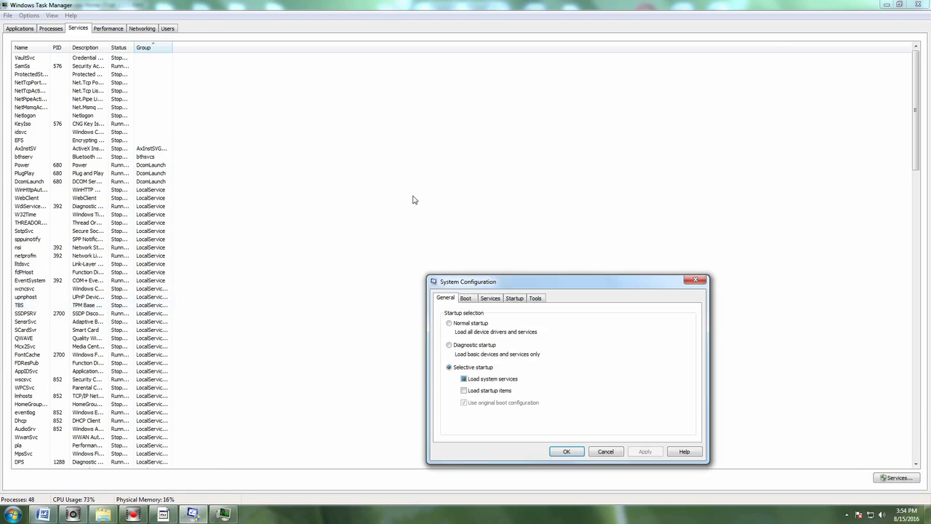
drag(574, 288, 418, 106)
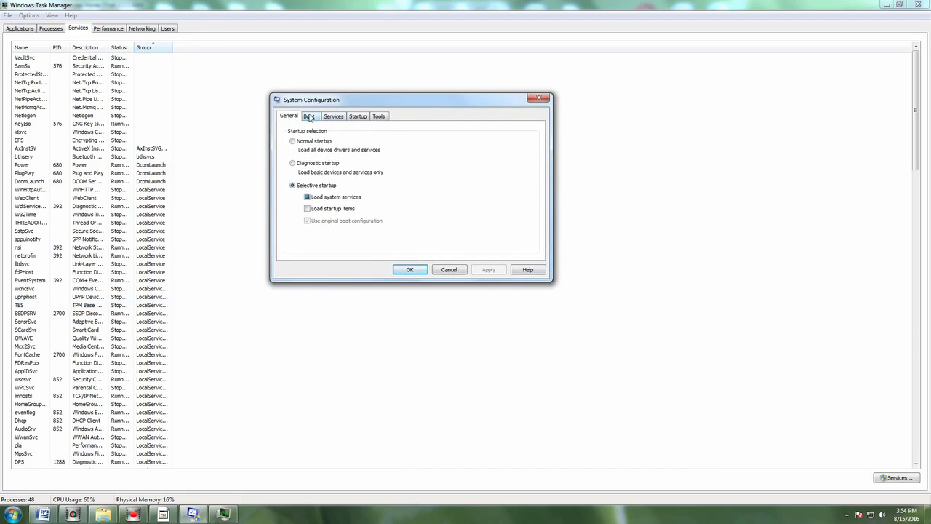
Step: Browse the Boot, Services and Startup tabs to reach the startup item list
click(308, 117)
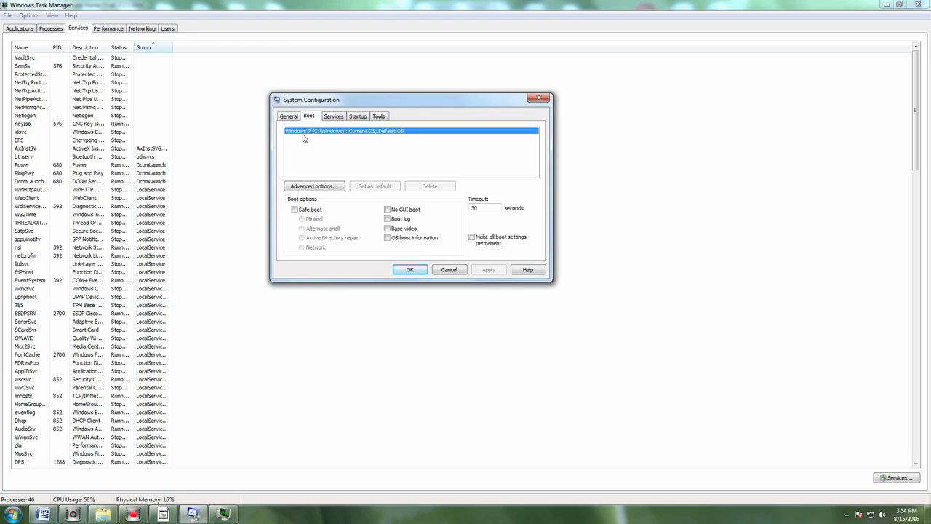
click(331, 118)
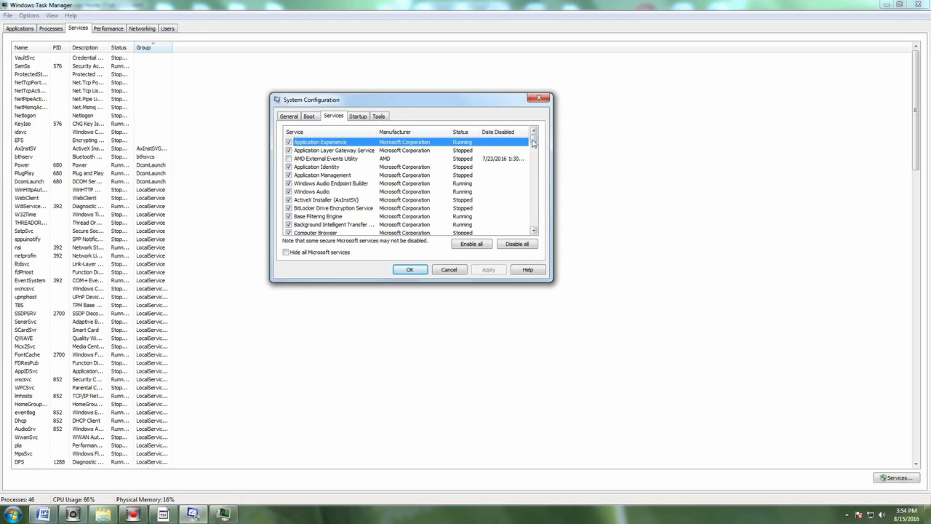
click(358, 117)
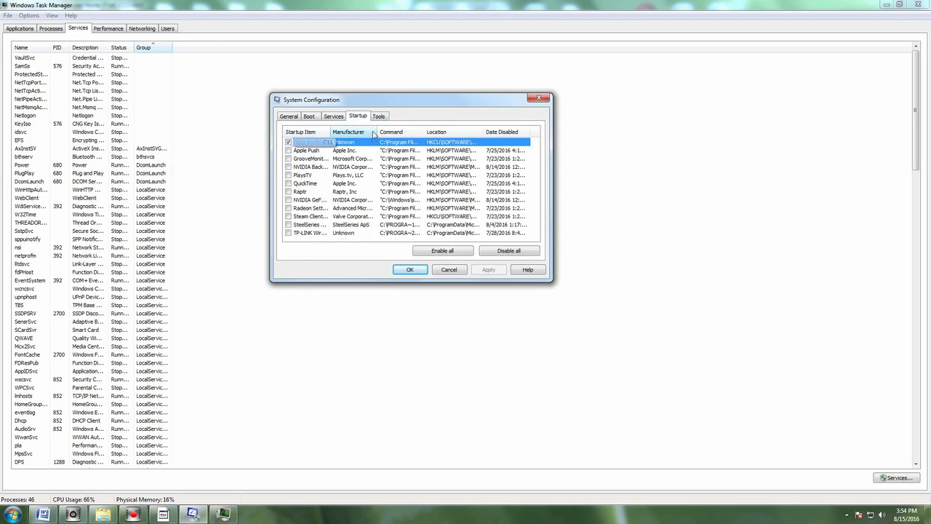
Step: Disable the first startup item and apply the change
click(288, 142)
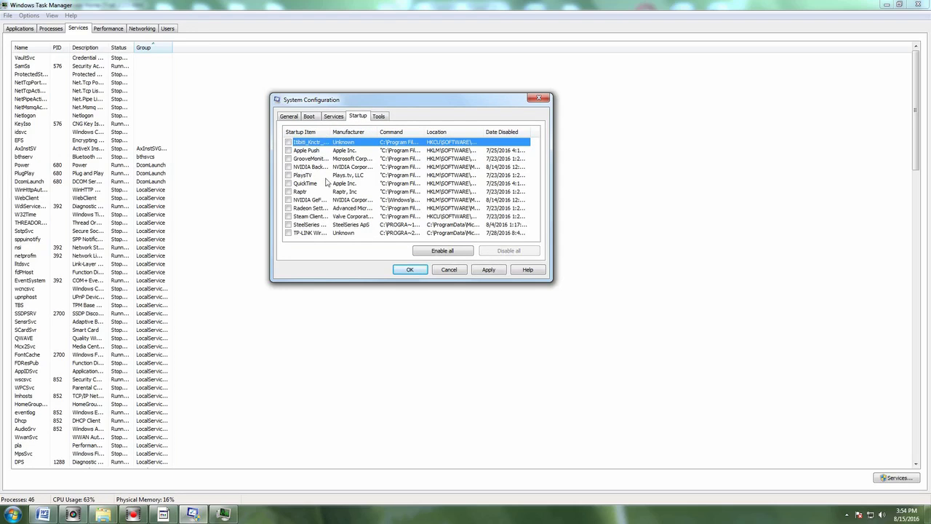
click(476, 271)
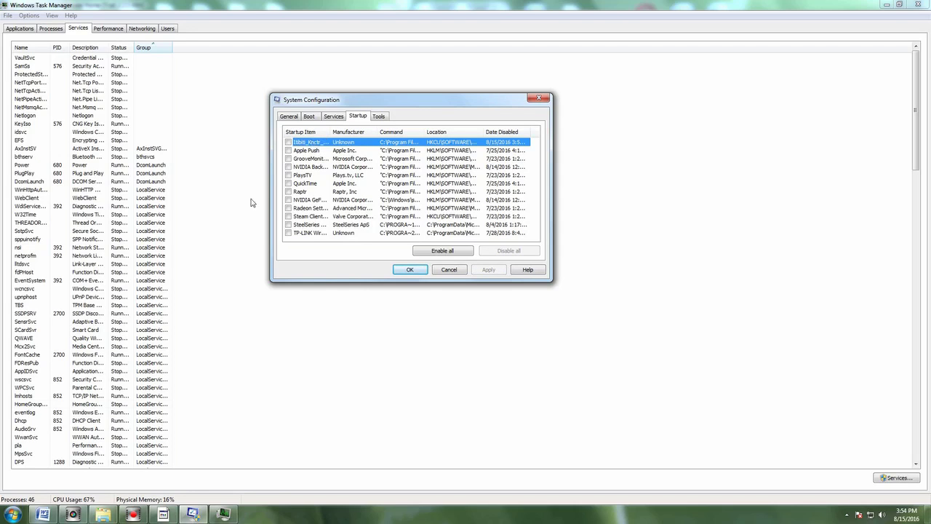
click(13, 514)
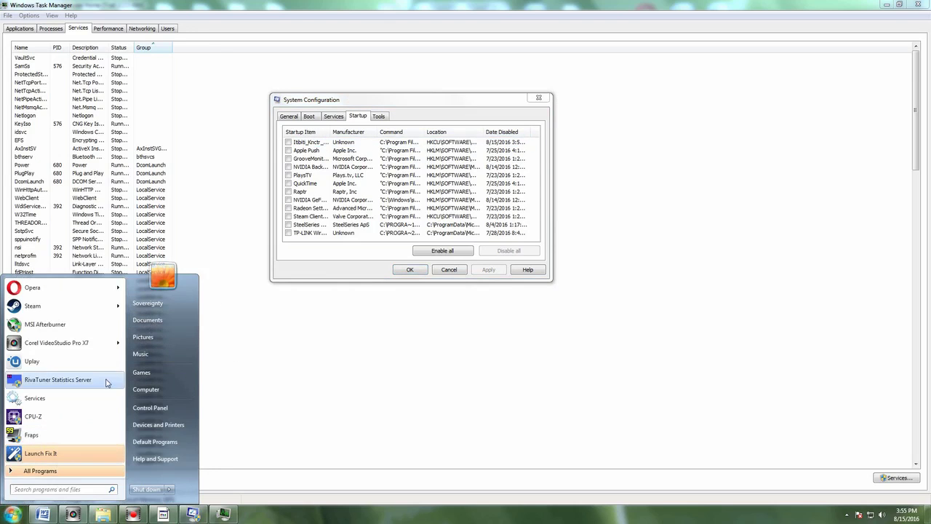
Step: Open Control Panel's Uninstall a program list, scroll through it to the end and back, then close it
click(152, 409)
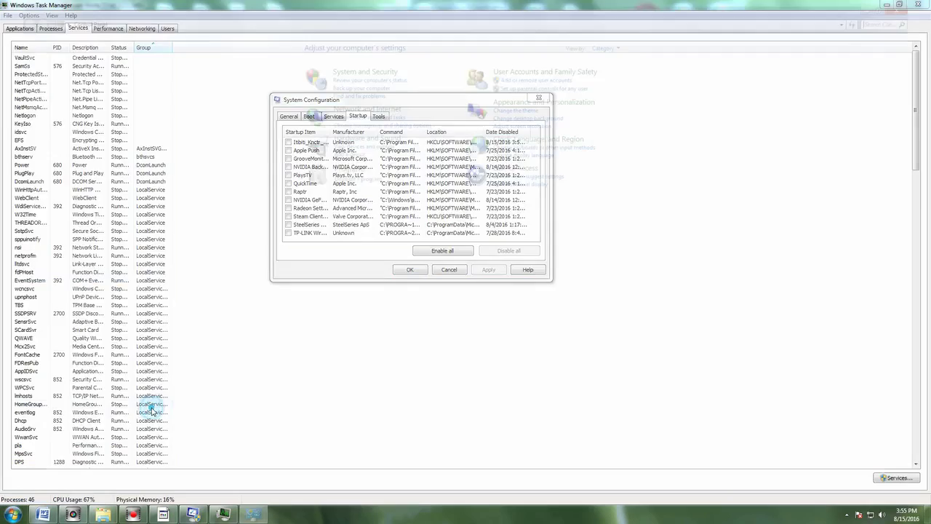
click(345, 181)
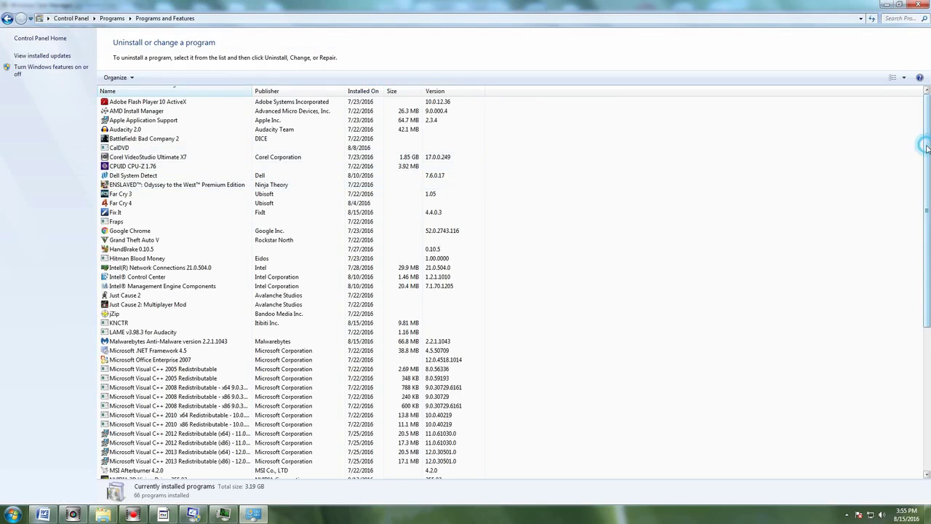
drag(929, 145, 913, 324)
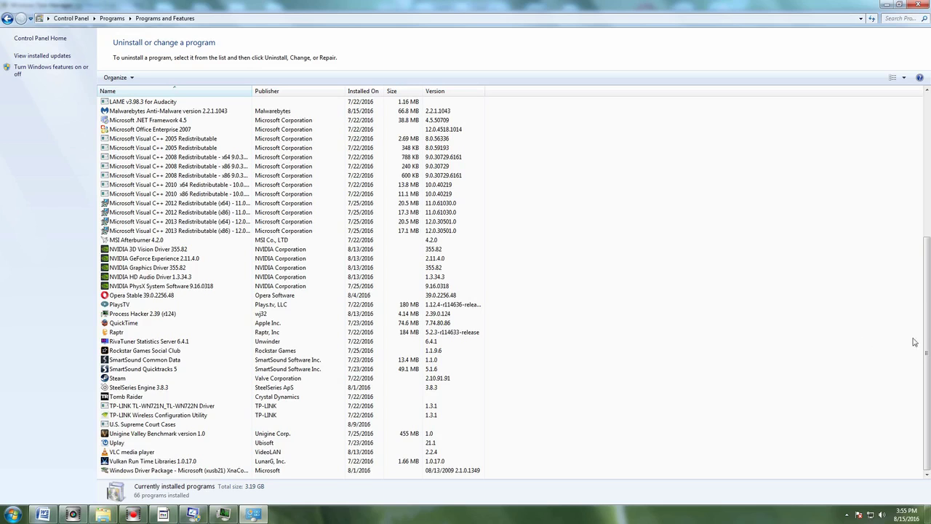
drag(923, 328, 924, 154)
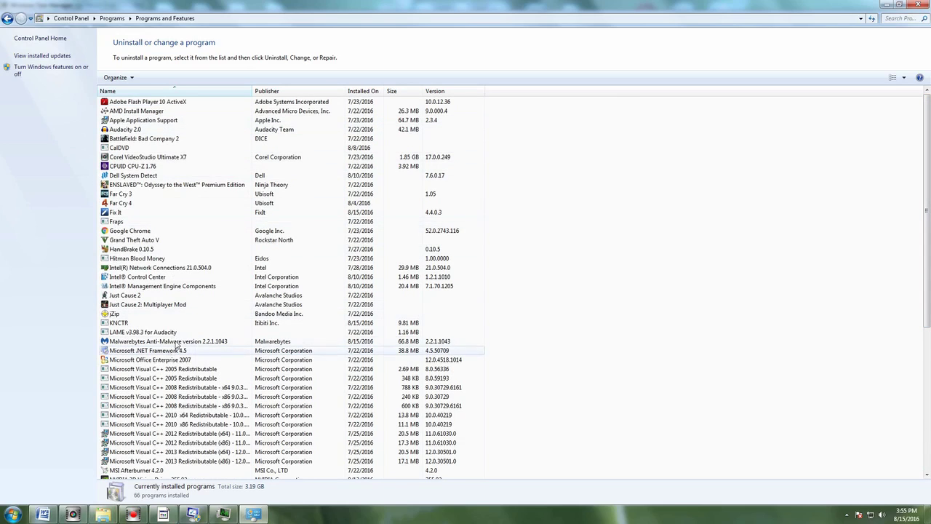
click(922, 5)
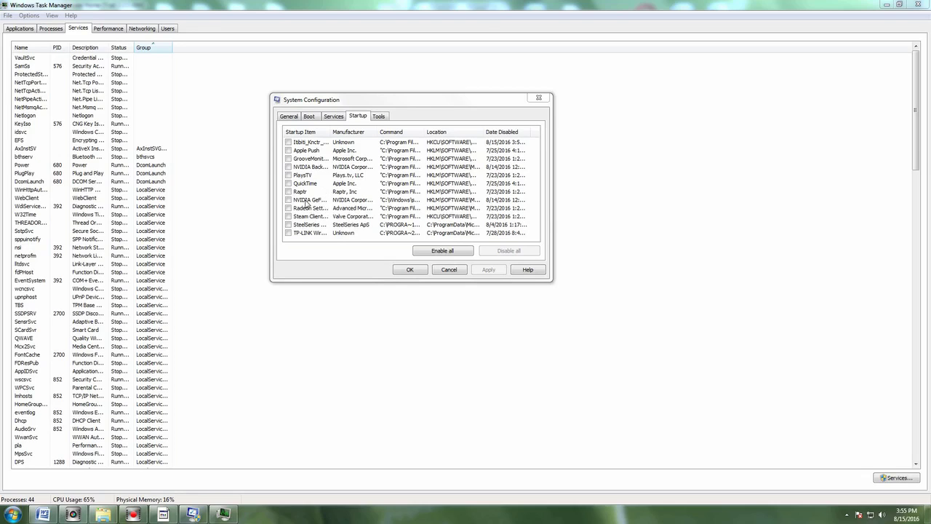
Step: Close the System Configuration dialog so only Task Manager's services list remains
click(538, 99)
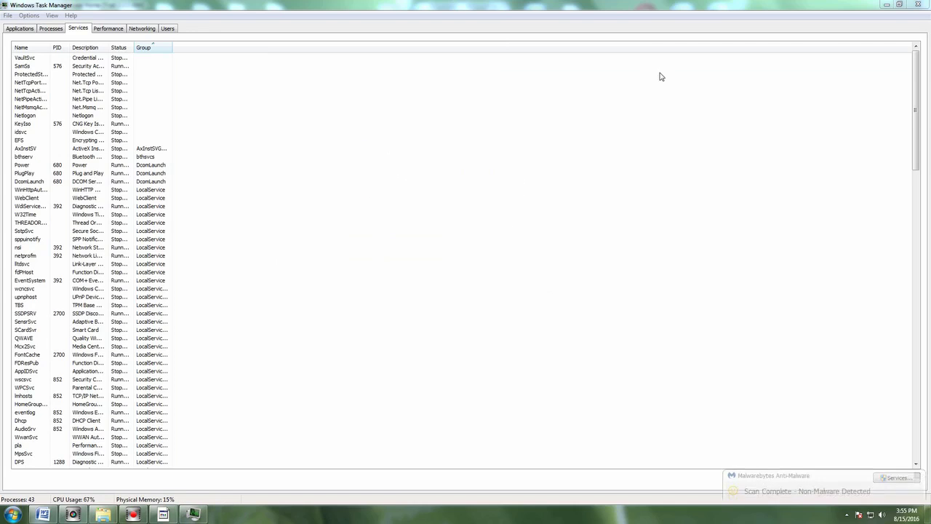